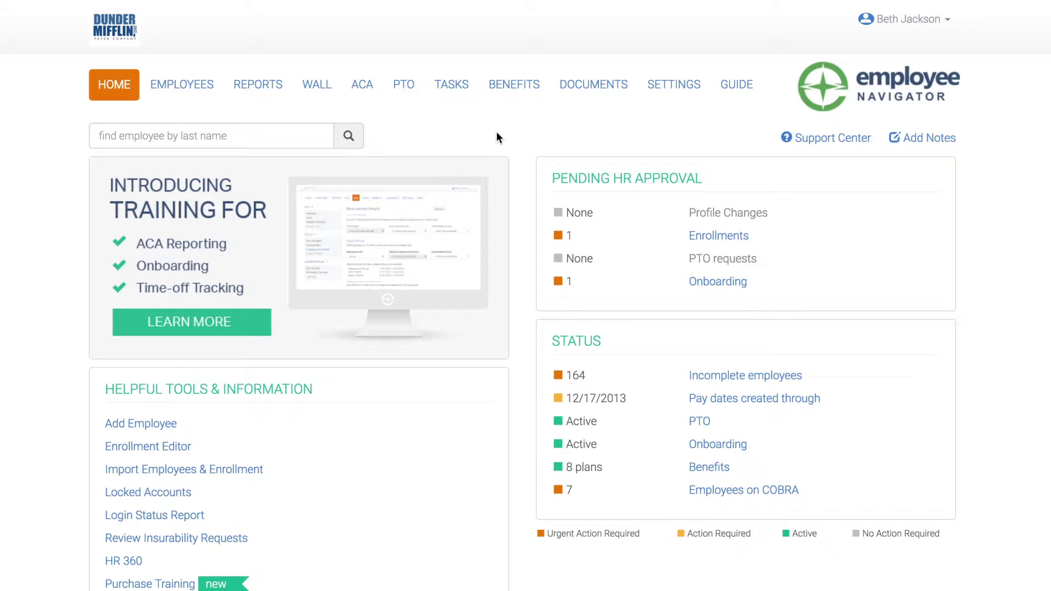
Step: Go from the home dashboard to Settings, landing on the company Profile page
{"action": "left_click", "coordinate": [664, 99]}
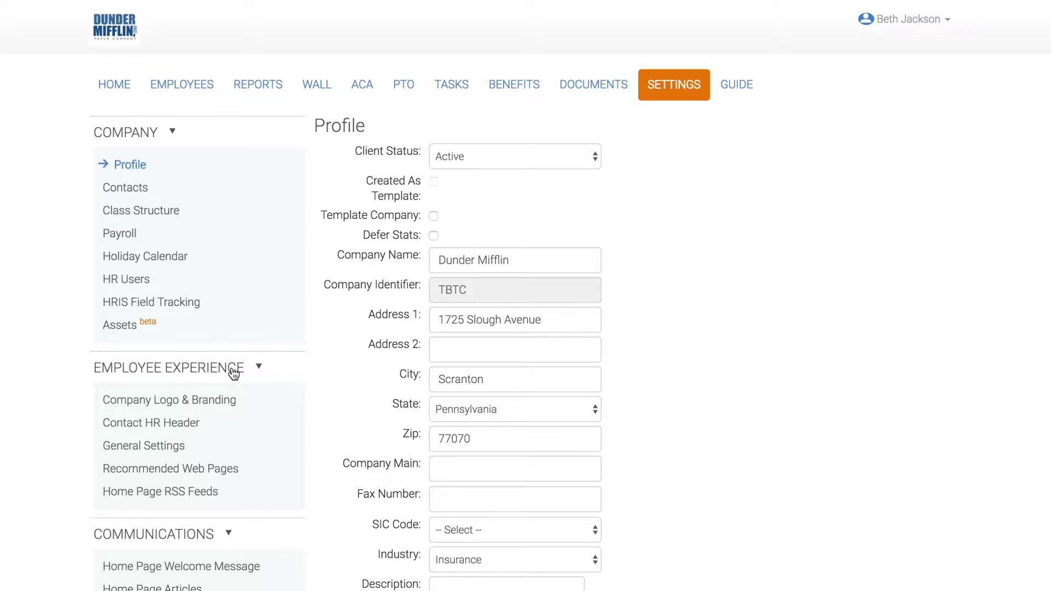
Step: Open the Company Logo & Branding page under Employee Experience
{"action": "left_click", "coordinate": [218, 405]}
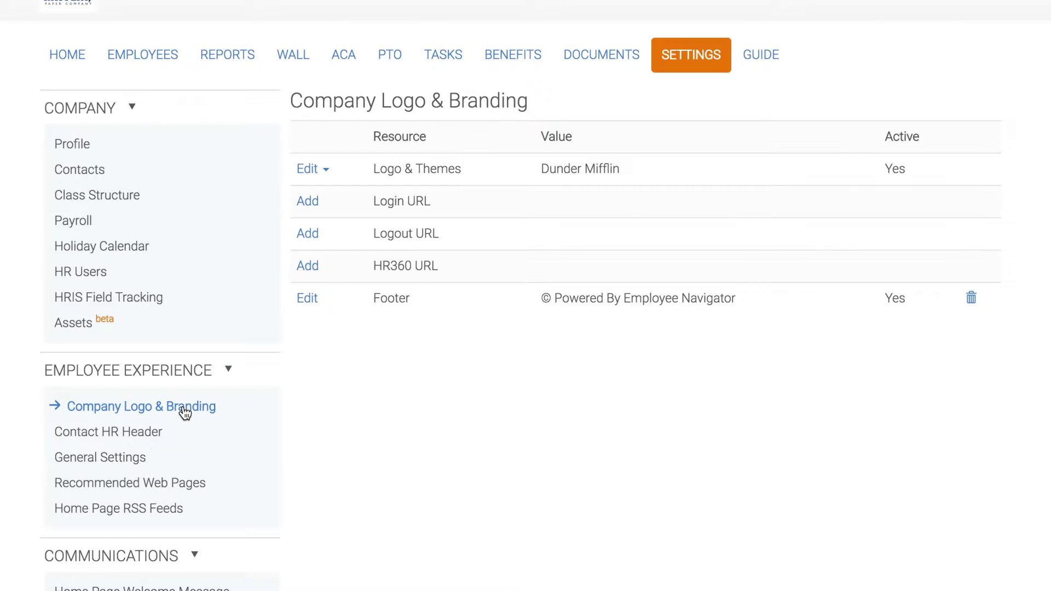
Step: Create a logo theme named 'dunder mifflin', upload a.jpg as its logo, and save it
{"action": "left_click", "coordinate": [311, 171]}
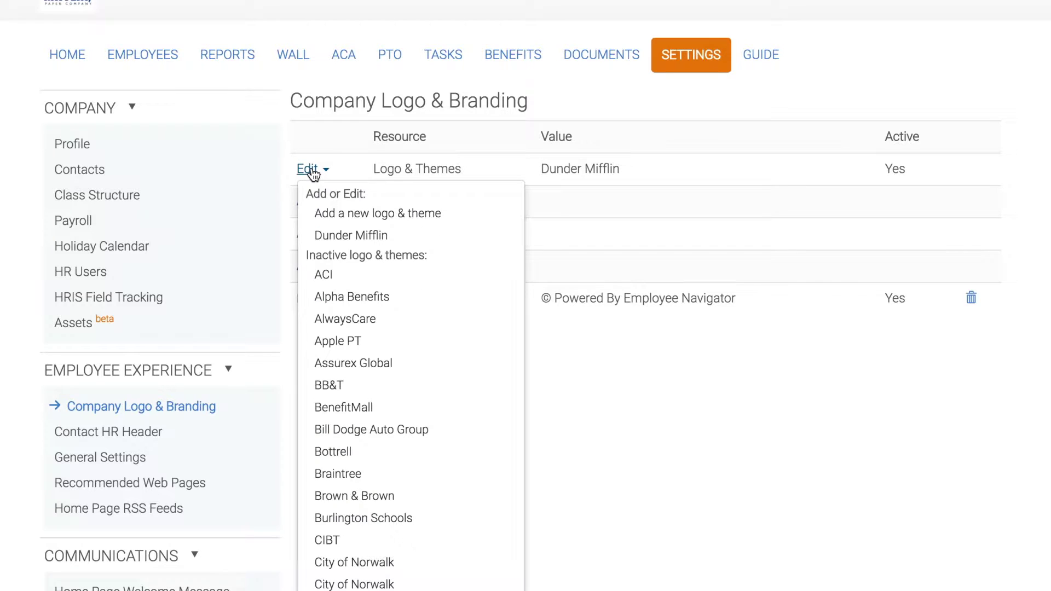
{"action": "left_click", "coordinate": [323, 214]}
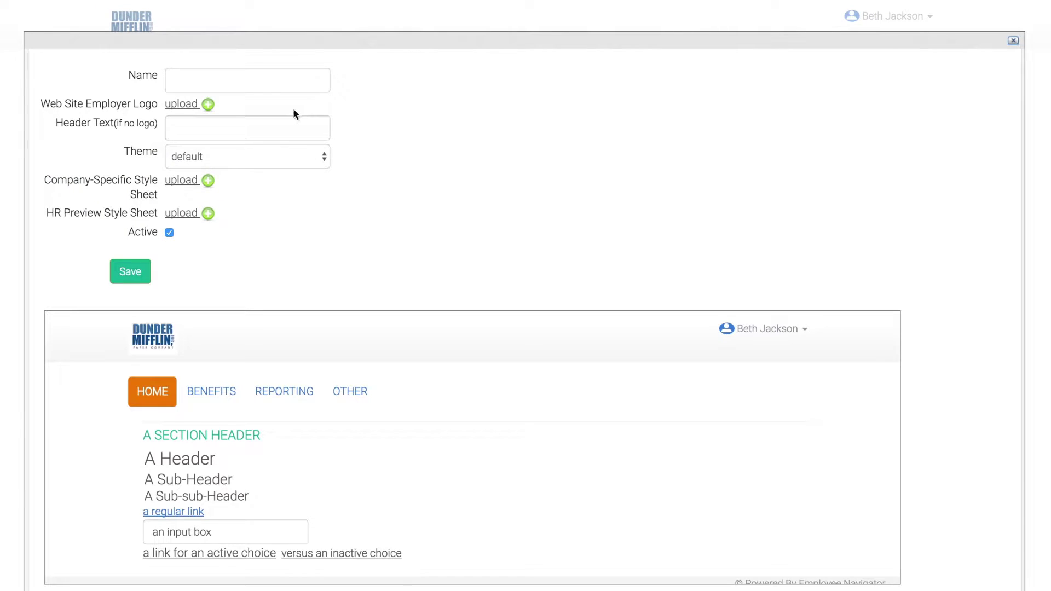
{"action": "left_click", "coordinate": [274, 85]}
{"action": "type", "text": "dunder mifflin"}
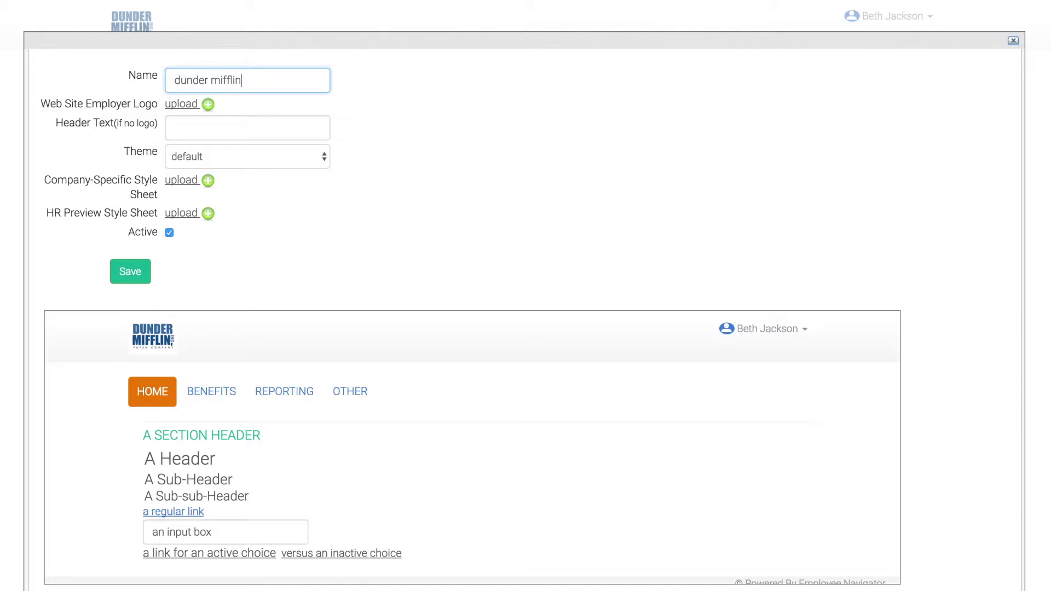
{"action": "left_click", "coordinate": [180, 112]}
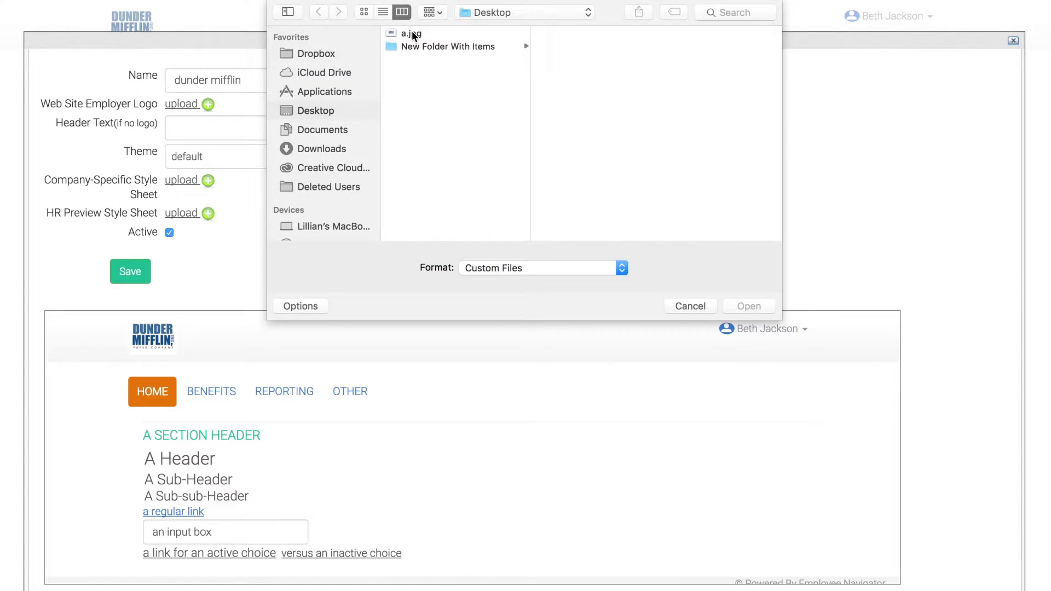
{"action": "left_click", "coordinate": [412, 34]}
{"action": "left_click", "coordinate": [738, 307]}
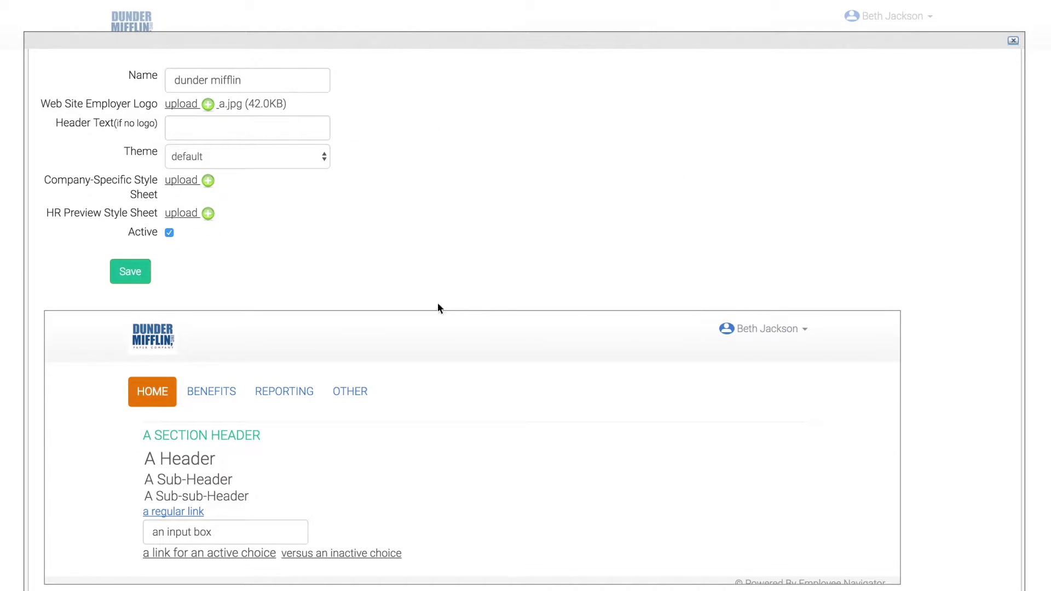
{"action": "left_click", "coordinate": [134, 270]}
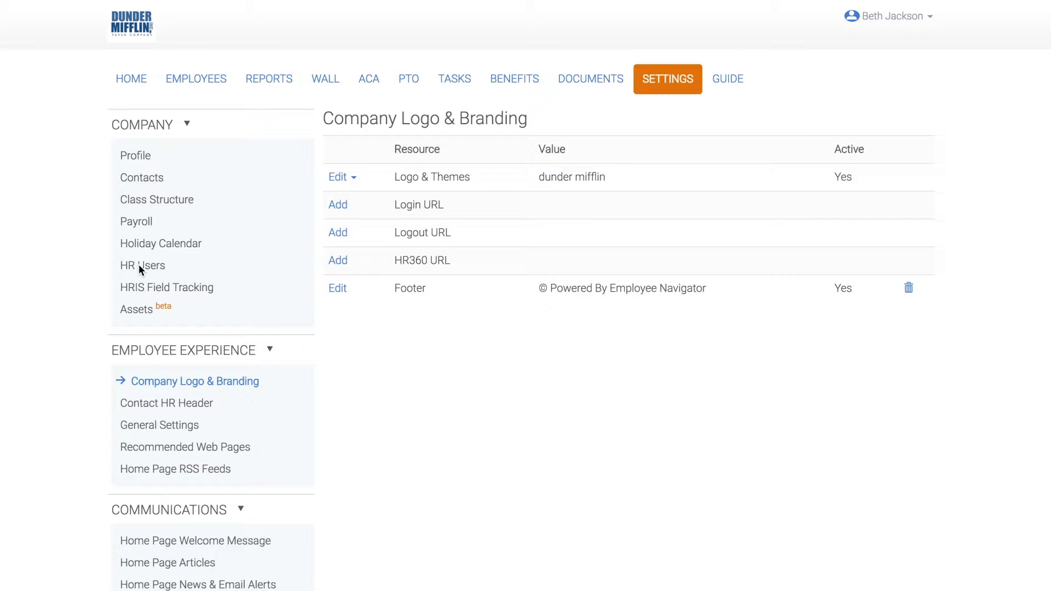
Step: In Contact HR Header, enter the Ask HR phone number, pick the suggested HR e-mail, and save
{"action": "left_click", "coordinate": [140, 405]}
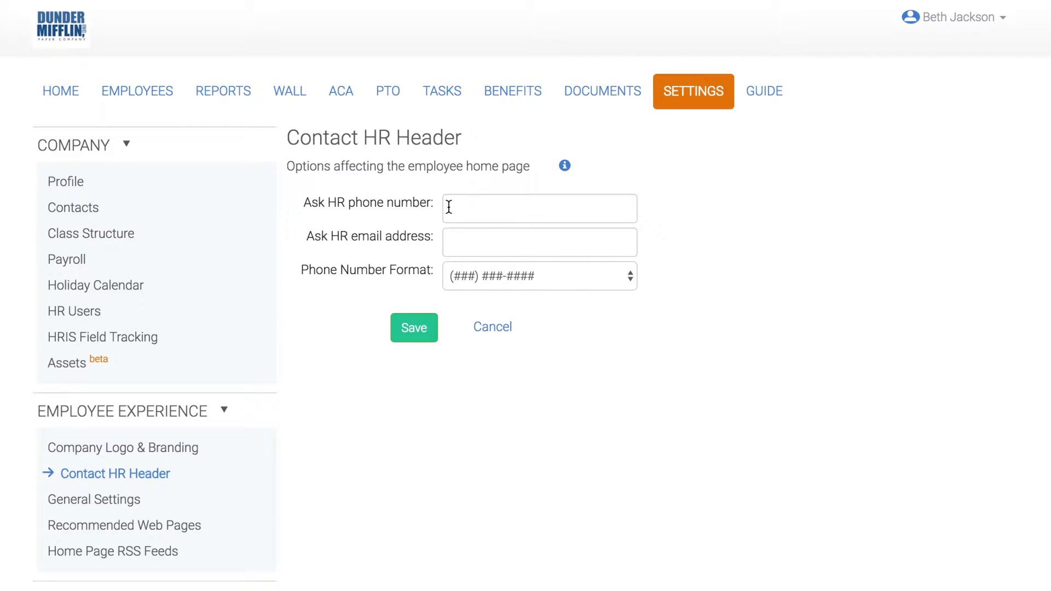
{"action": "left_click", "coordinate": [448, 207]}
{"action": "type", "text": "301-"}
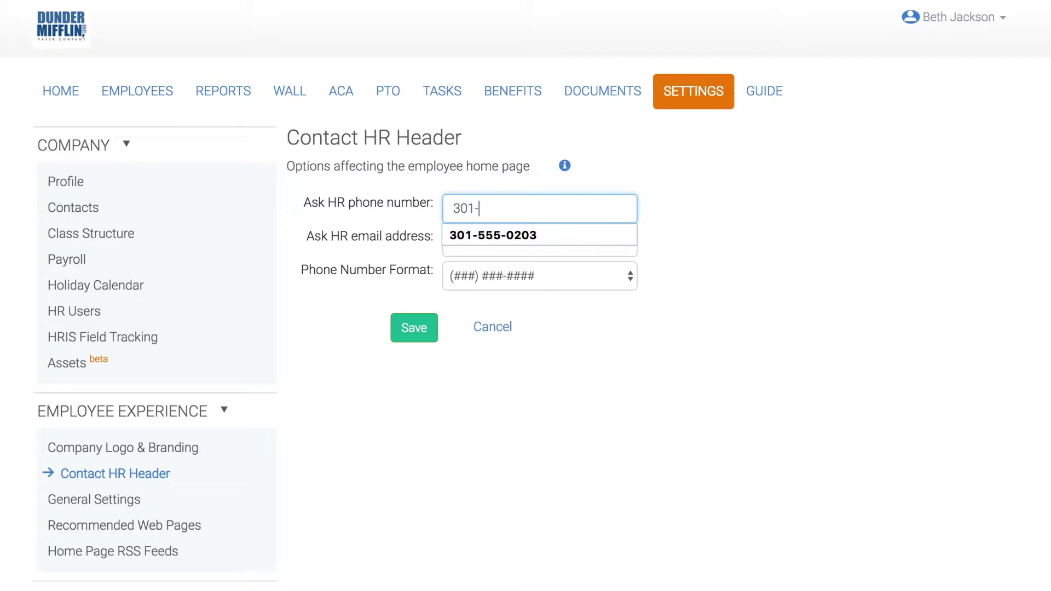
{"action": "type", "text": "555-0203"}
{"action": "left_click", "coordinate": [455, 251]}
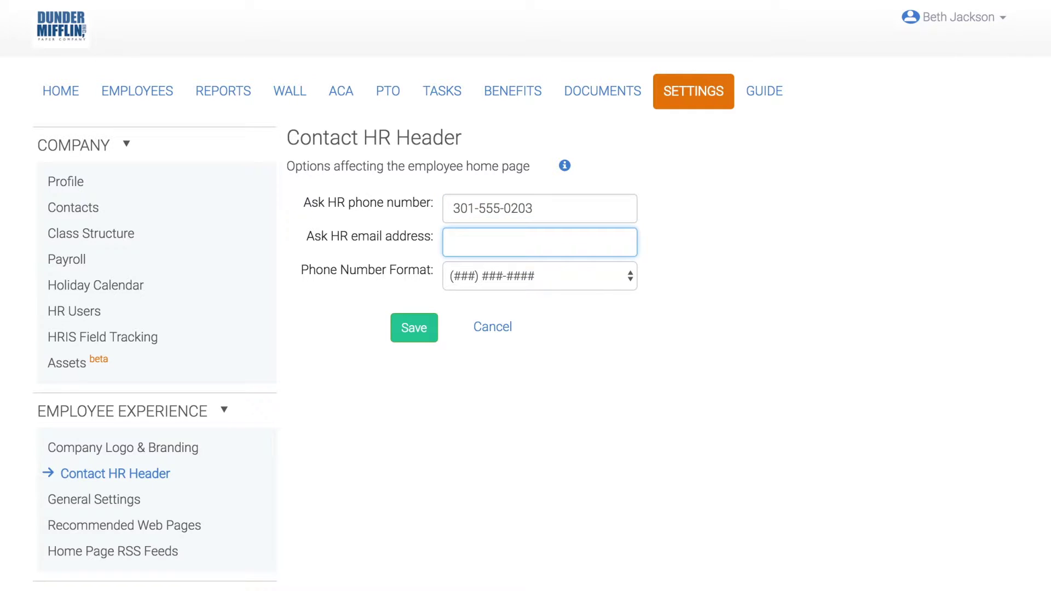
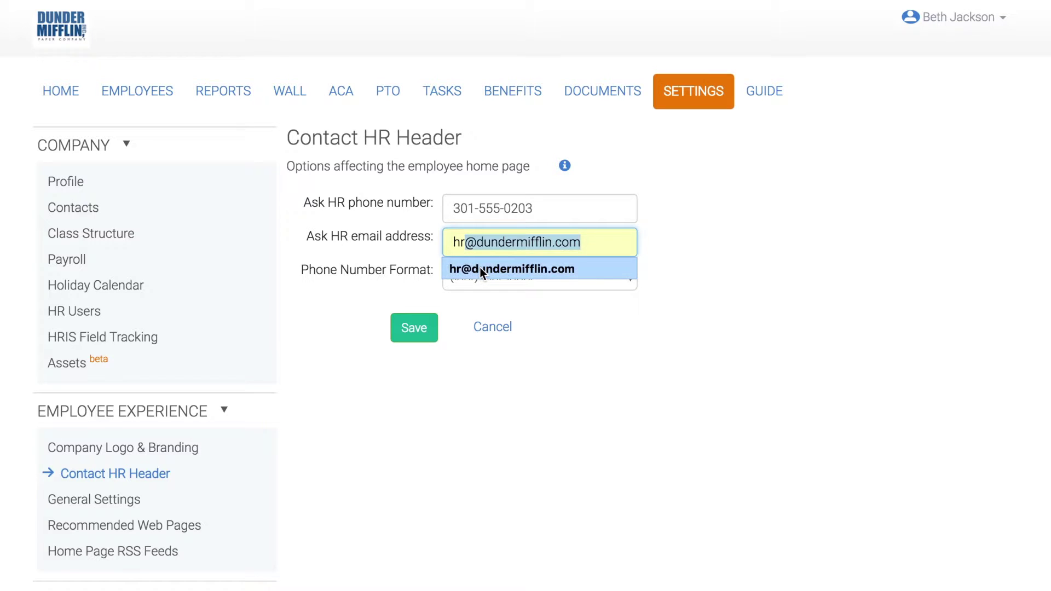
{"action": "left_click", "coordinate": [482, 274]}
{"action": "left_click", "coordinate": [432, 337]}
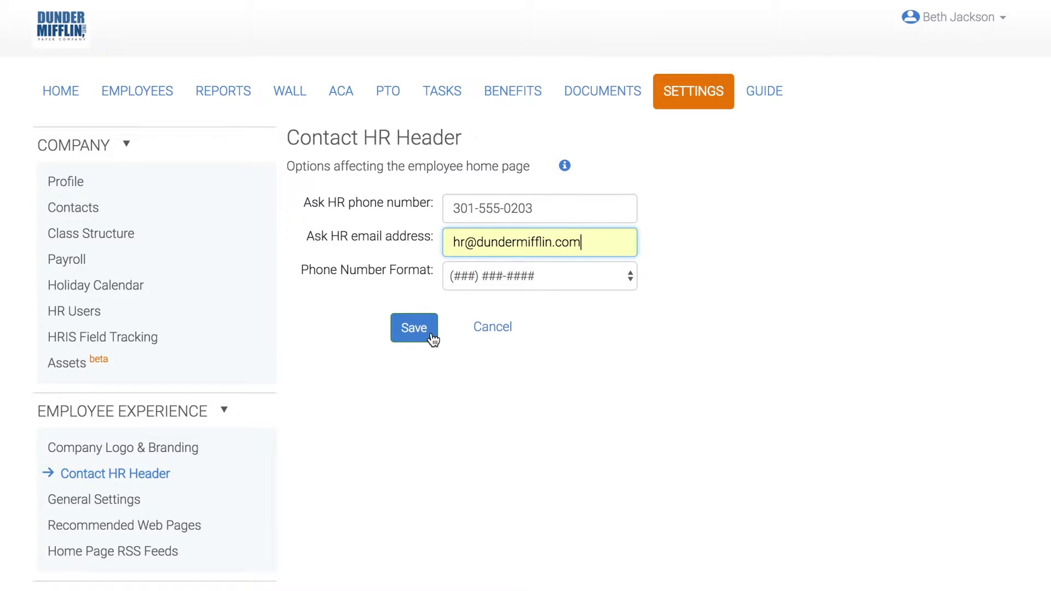
{"action": "left_click", "coordinate": [431, 336]}
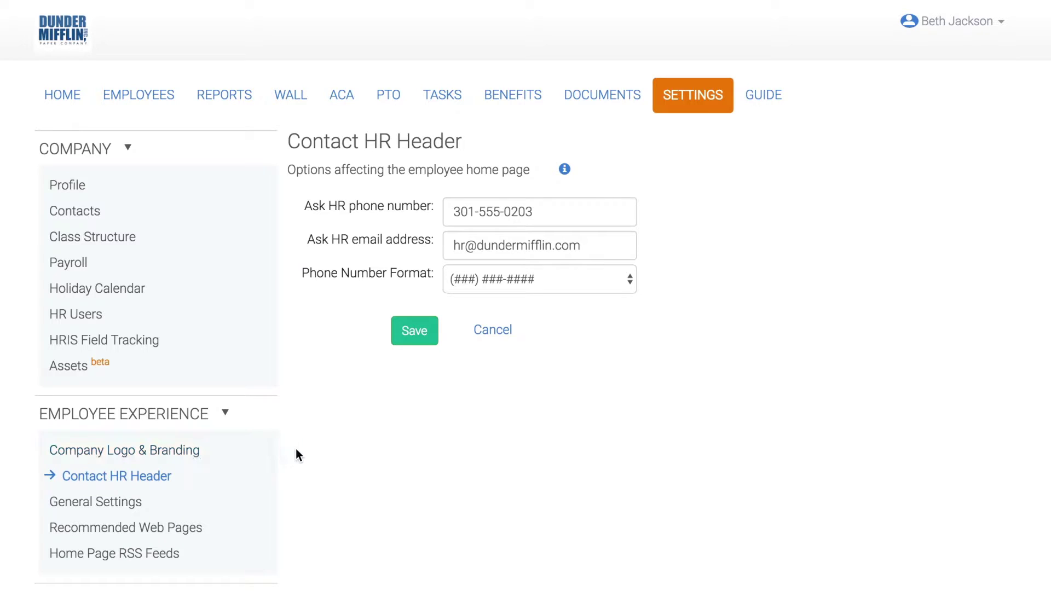
Step: In General Settings, let employees update profiles and save the custom document header 'Dunder Mifflin Documents'
{"action": "left_click", "coordinate": [147, 511]}
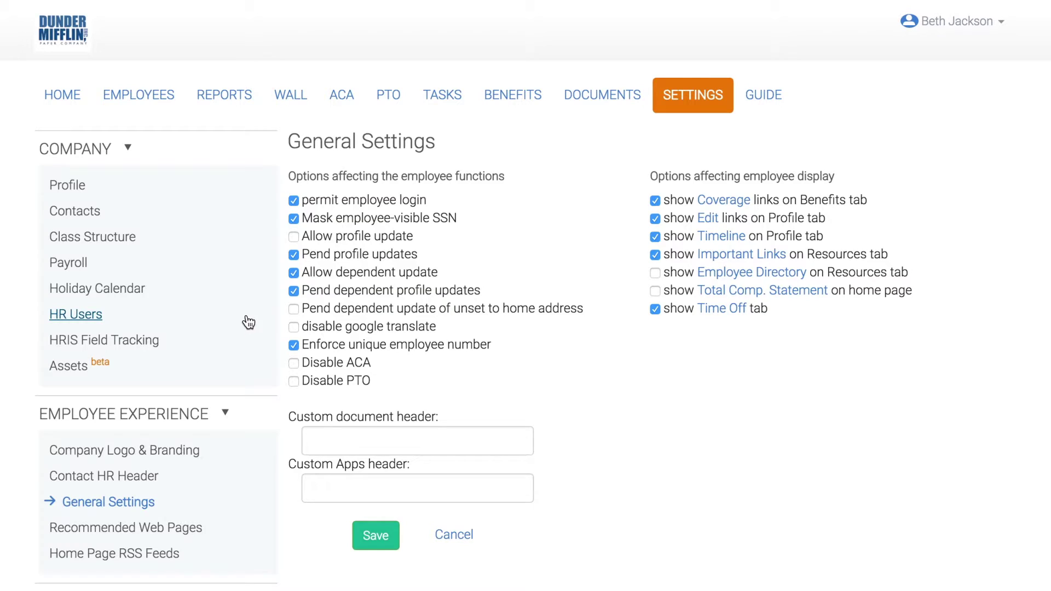
{"action": "left_click", "coordinate": [293, 237]}
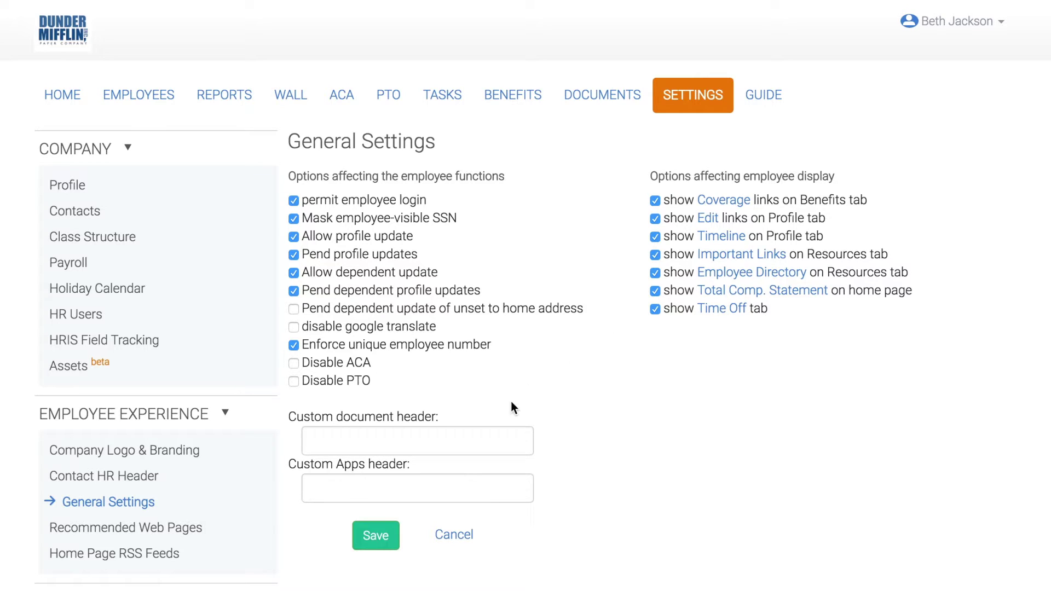
{"action": "left_click", "coordinate": [459, 438]}
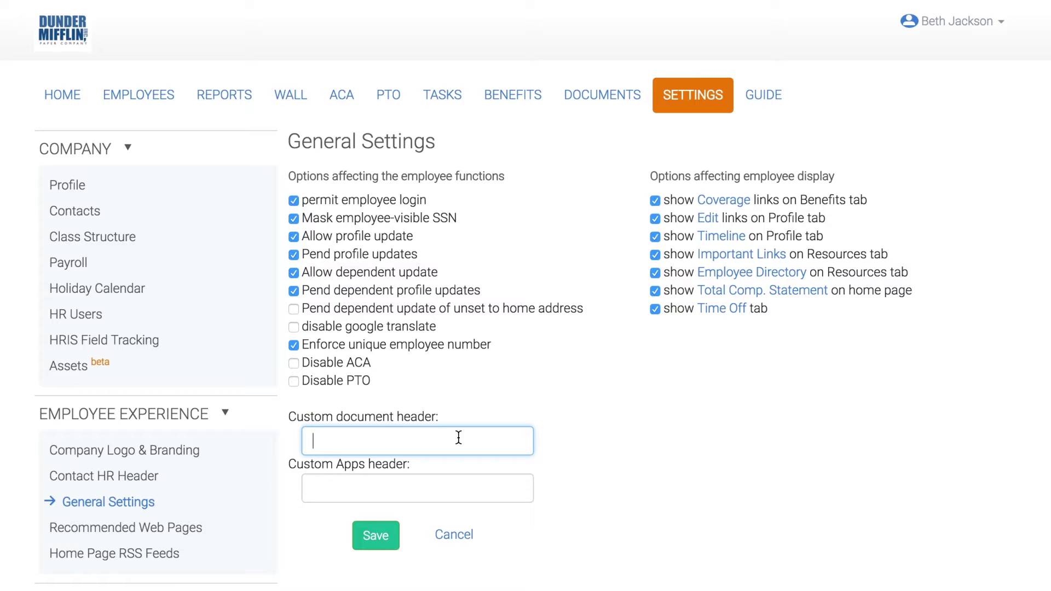
{"action": "type", "text": "Dunder Mifflin Documents"}
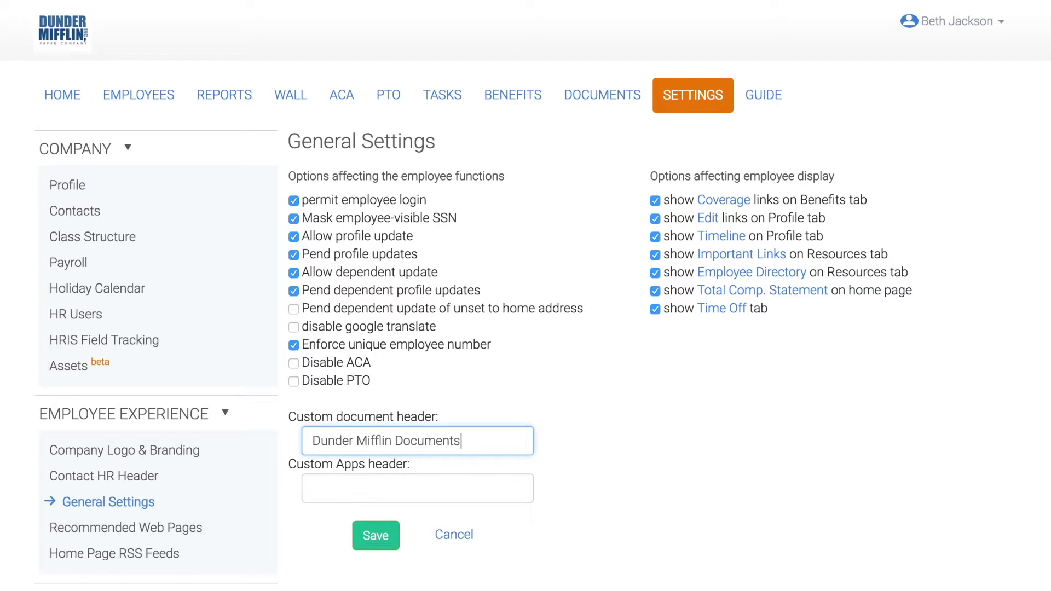
{"action": "left_click", "coordinate": [382, 536]}
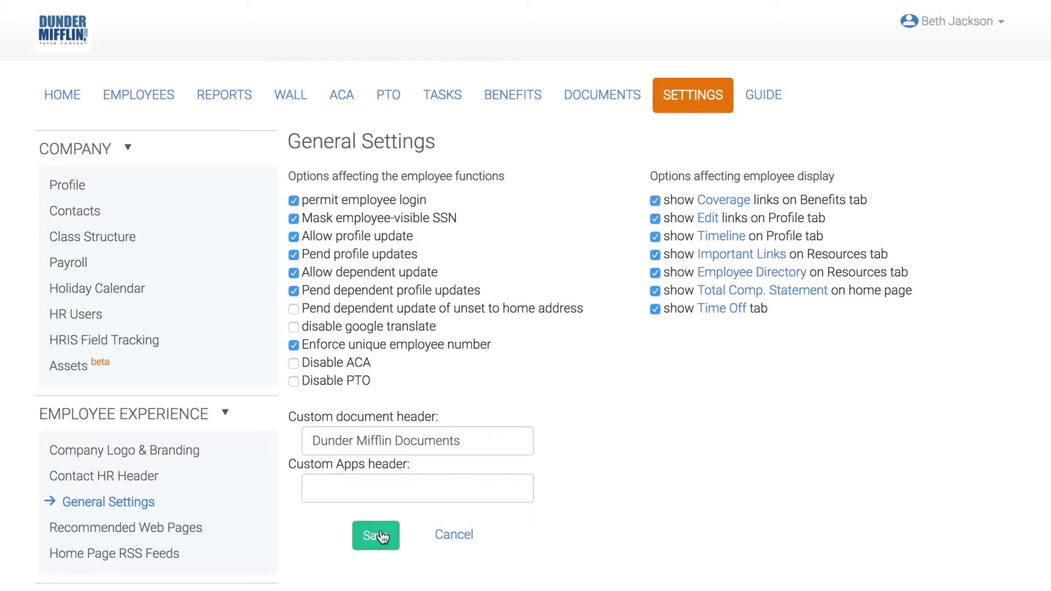
{"action": "left_click", "coordinate": [198, 535]}
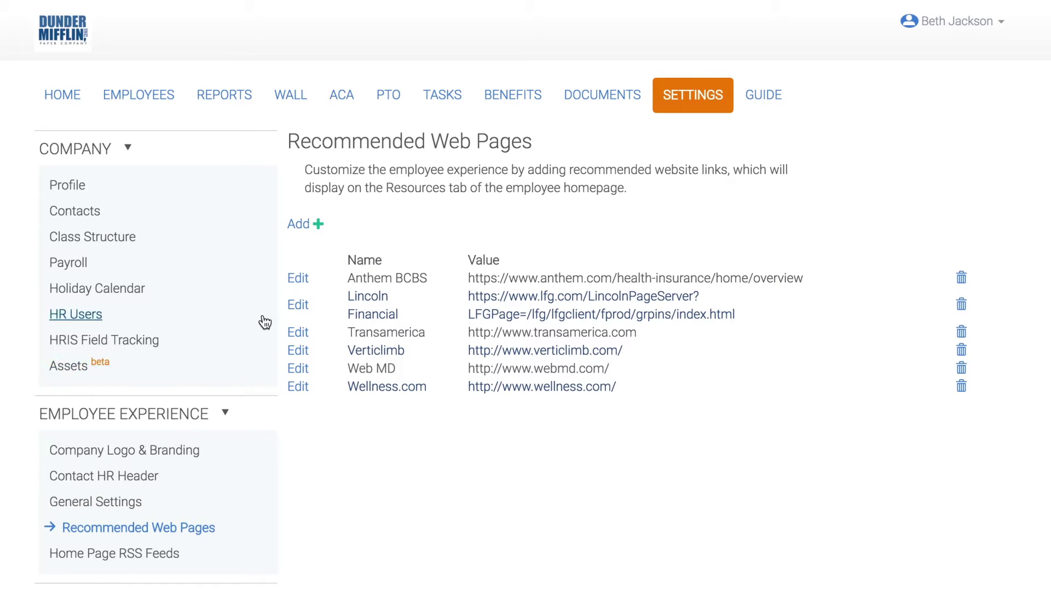
{"action": "left_click", "coordinate": [303, 228]}
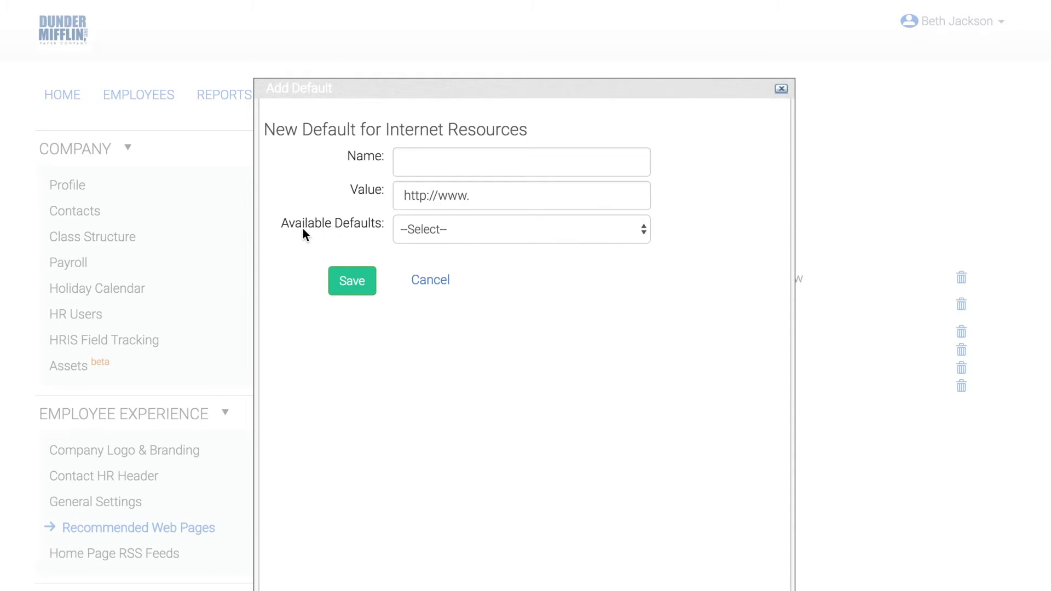
{"action": "left_click", "coordinate": [405, 166]}
{"action": "type", "text": "Employee Navigator"}
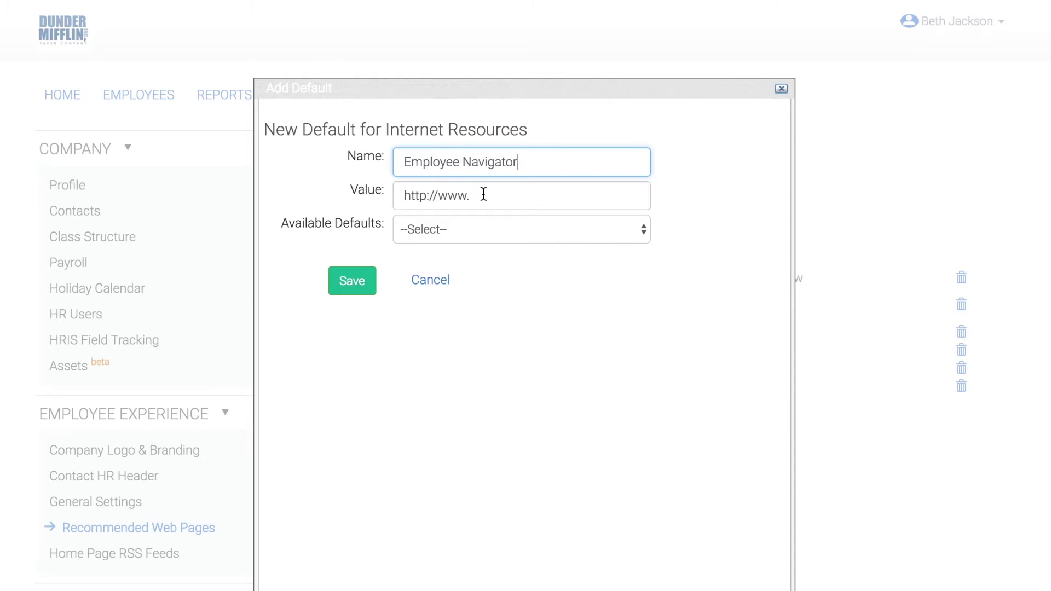
{"action": "left_click_drag", "start_coordinate": [481, 195], "coordinate": [390, 191]}
{"action": "key", "text": "BackSpace"}
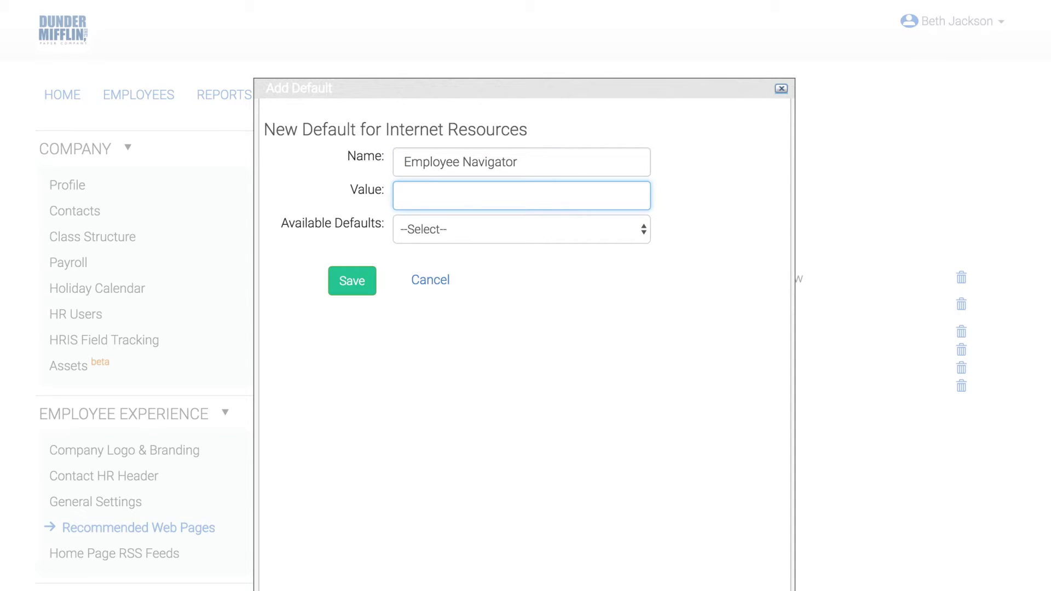
{"action": "type", "text": "https://www.employeenavigator.com/"}
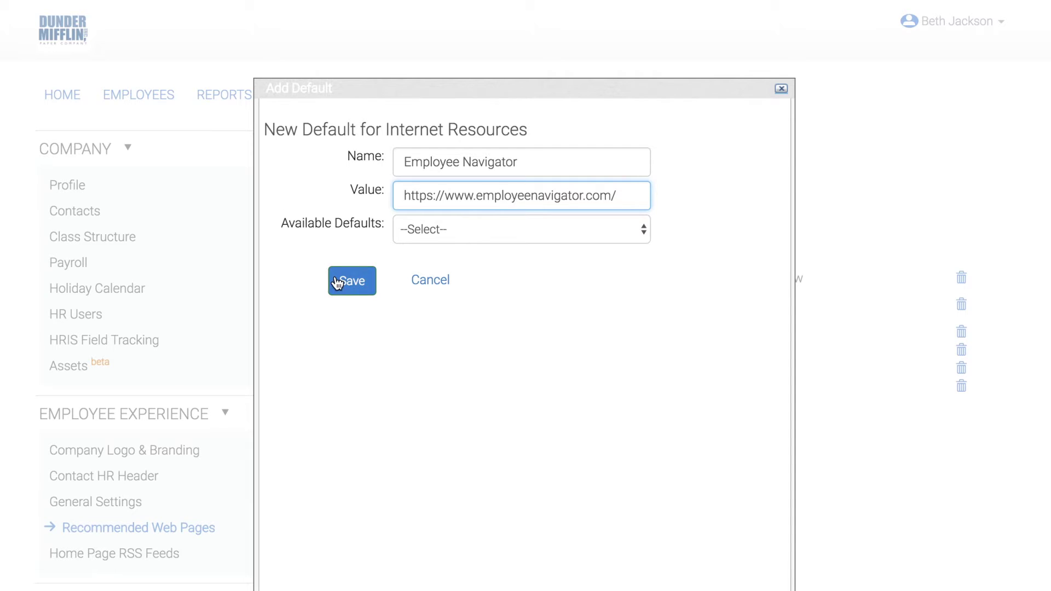
{"action": "left_click", "coordinate": [336, 279]}
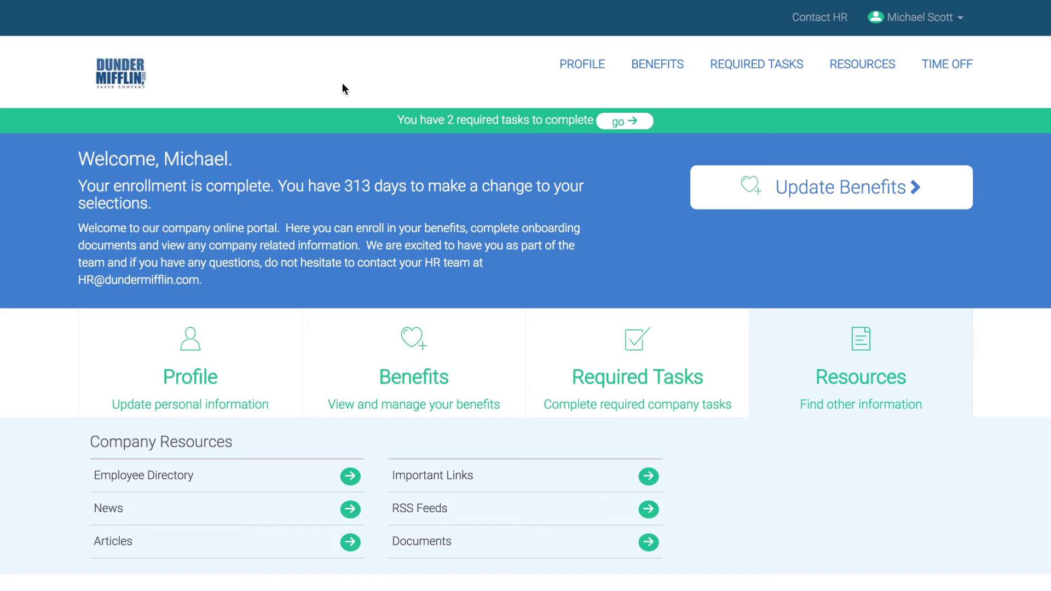
Step: View and close the Contact HR details, then show the Profile tile's Personnel File links
{"action": "left_click", "coordinate": [805, 21]}
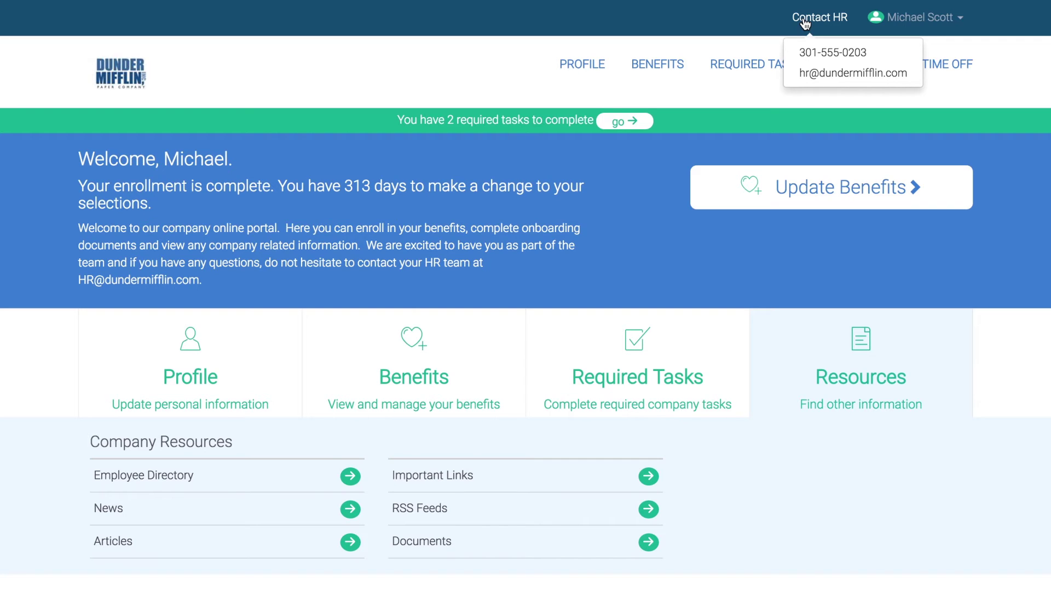
{"action": "left_click", "coordinate": [805, 21]}
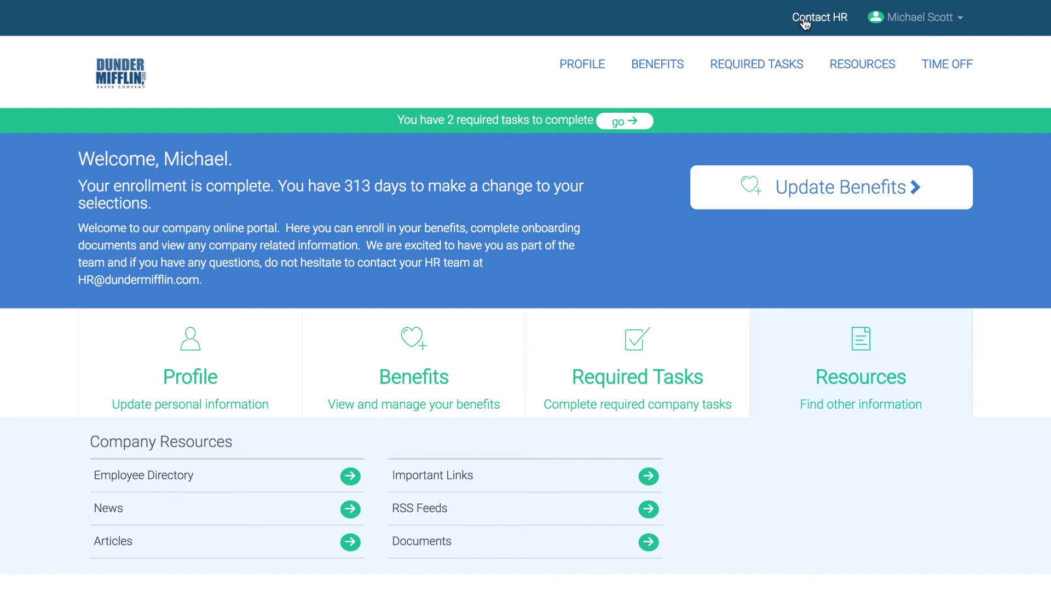
{"action": "left_click", "coordinate": [271, 352]}
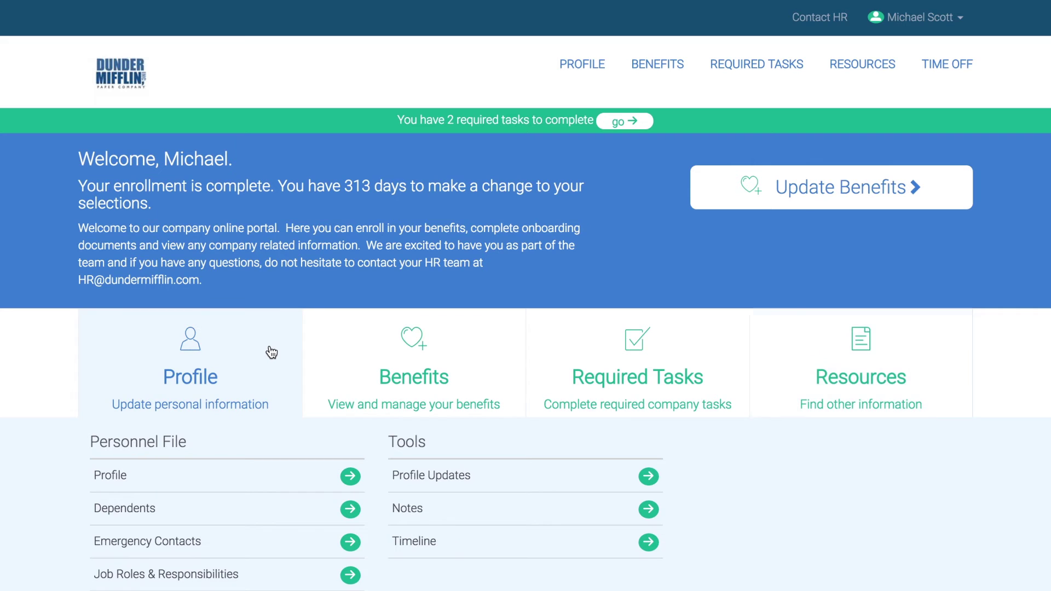
Step: Return home from the profile, toggle the Resources tile, and scroll to the Dunder Mifflin Documents section
{"action": "left_click", "coordinate": [266, 478]}
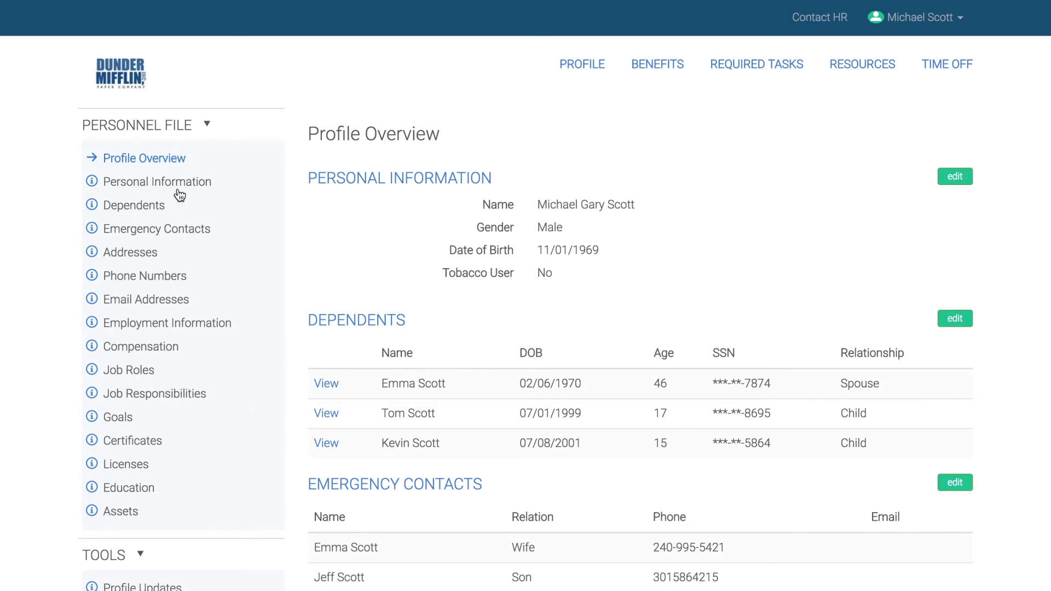
{"action": "left_click", "coordinate": [135, 81]}
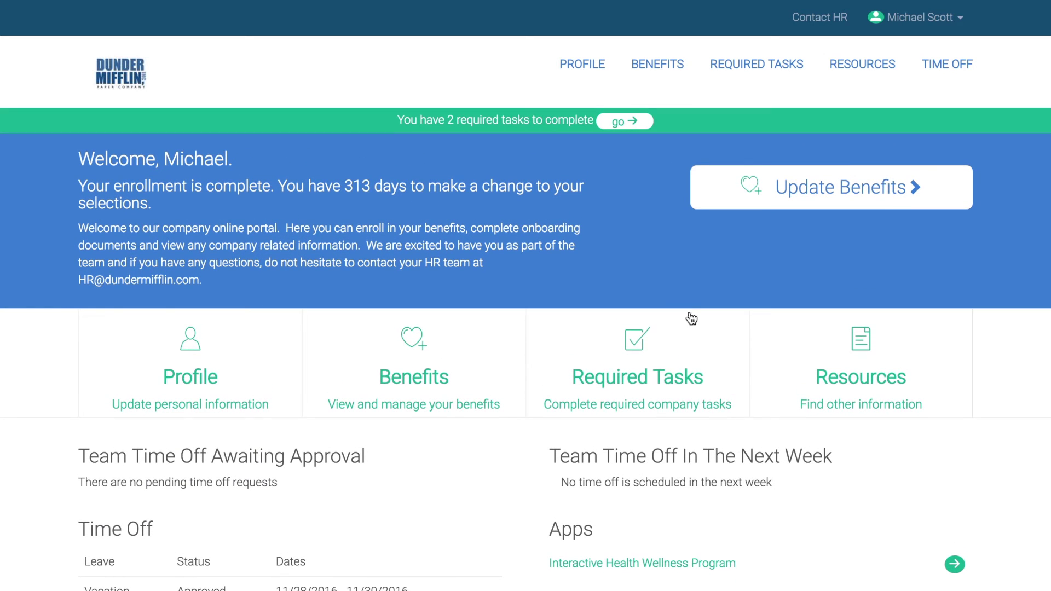
{"action": "left_click", "coordinate": [807, 364]}
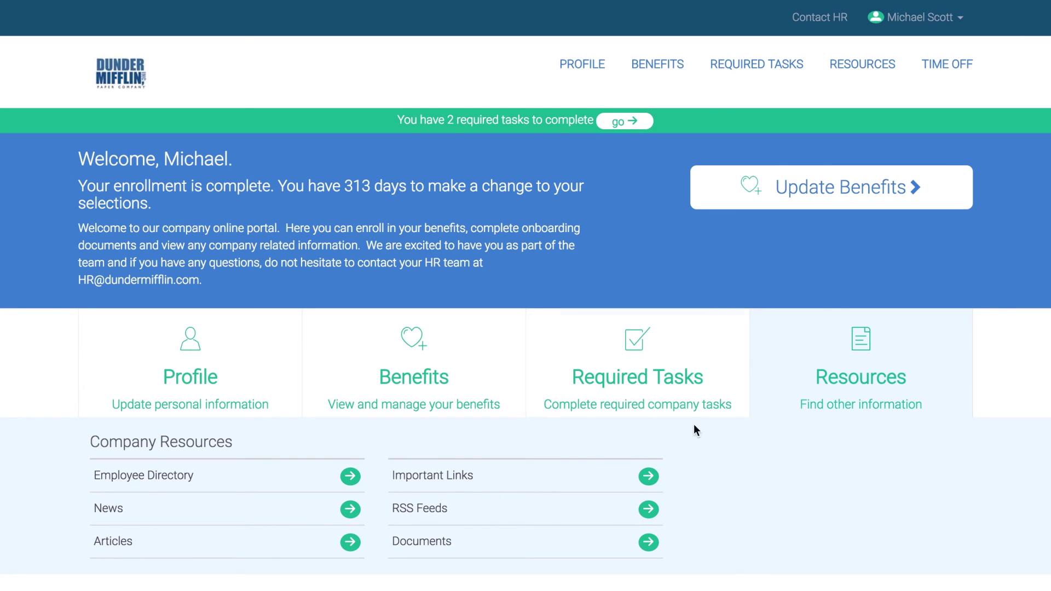
{"action": "left_click", "coordinate": [821, 386]}
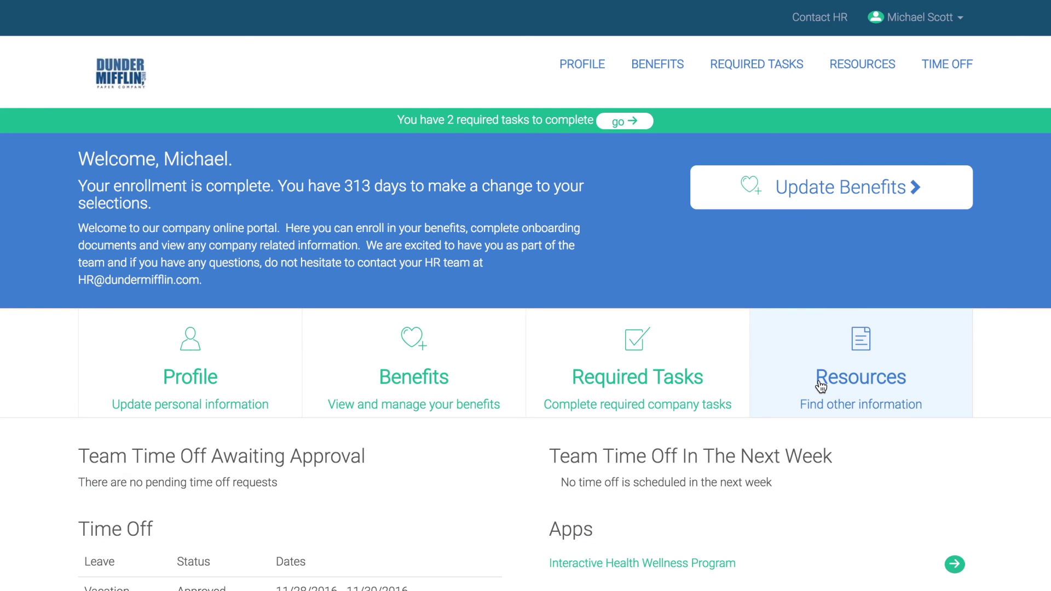
{"action": "scroll", "coordinate": [821, 386], "scroll_direction": "down", "scroll_amount": 4}
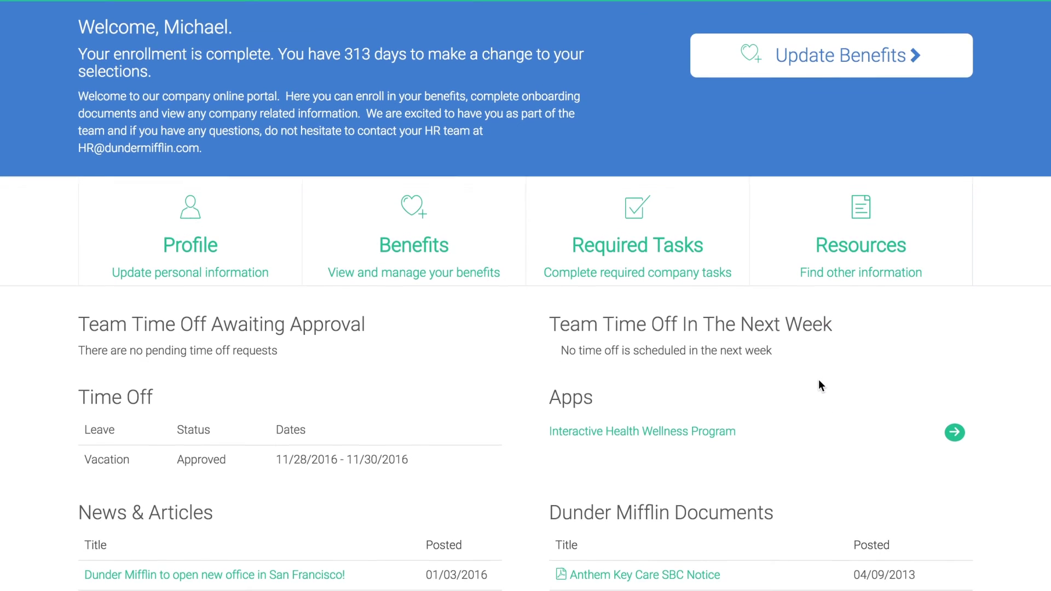
{"action": "scroll", "coordinate": [819, 381], "scroll_direction": "down", "scroll_amount": 2}
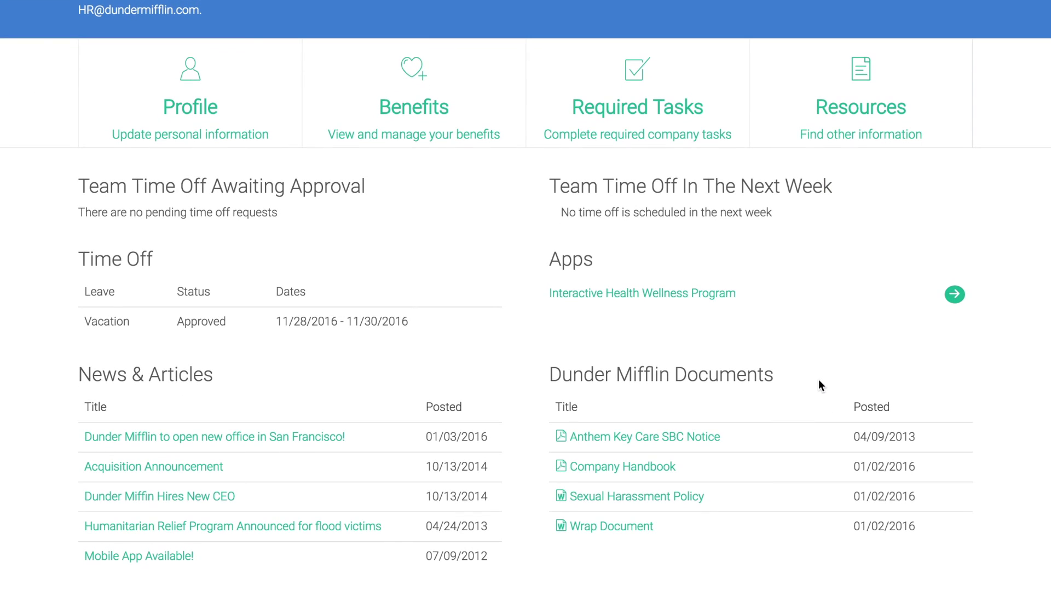